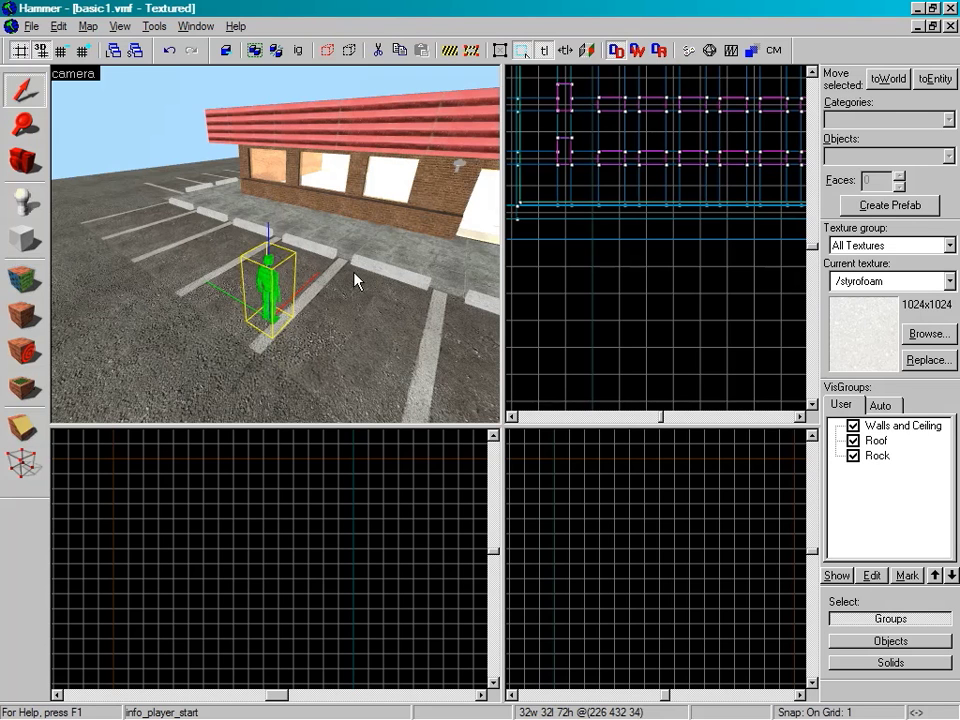
# - Examine the skybox enclosing the restaurant and parking lot, selecting its ceiling and side wall solids
pyautogui.press('z')
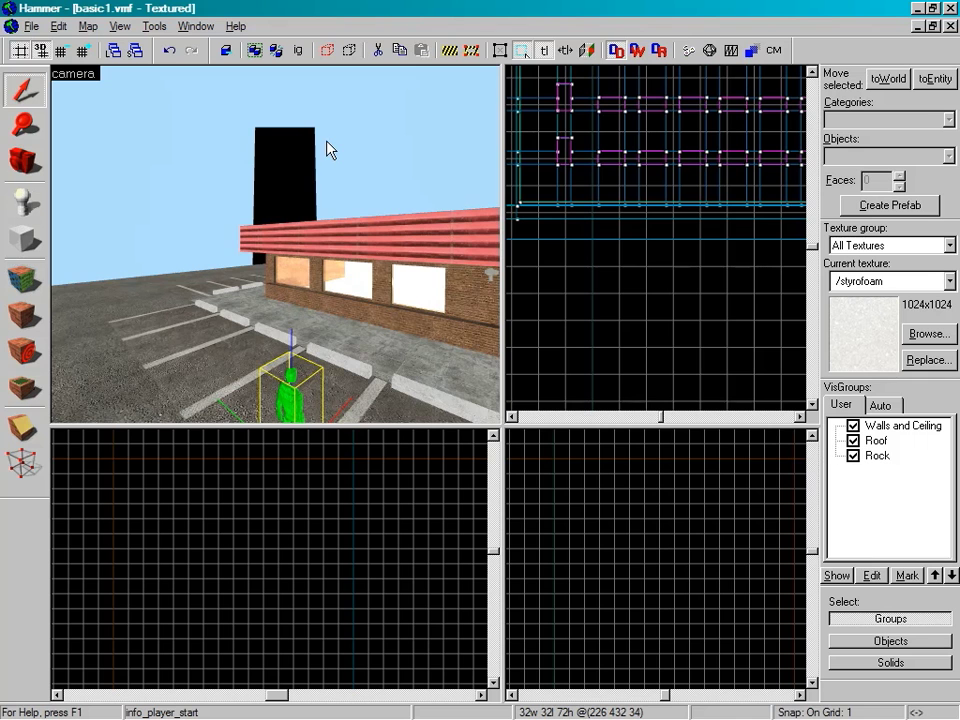
pyautogui.scroll(8, 327, 142)
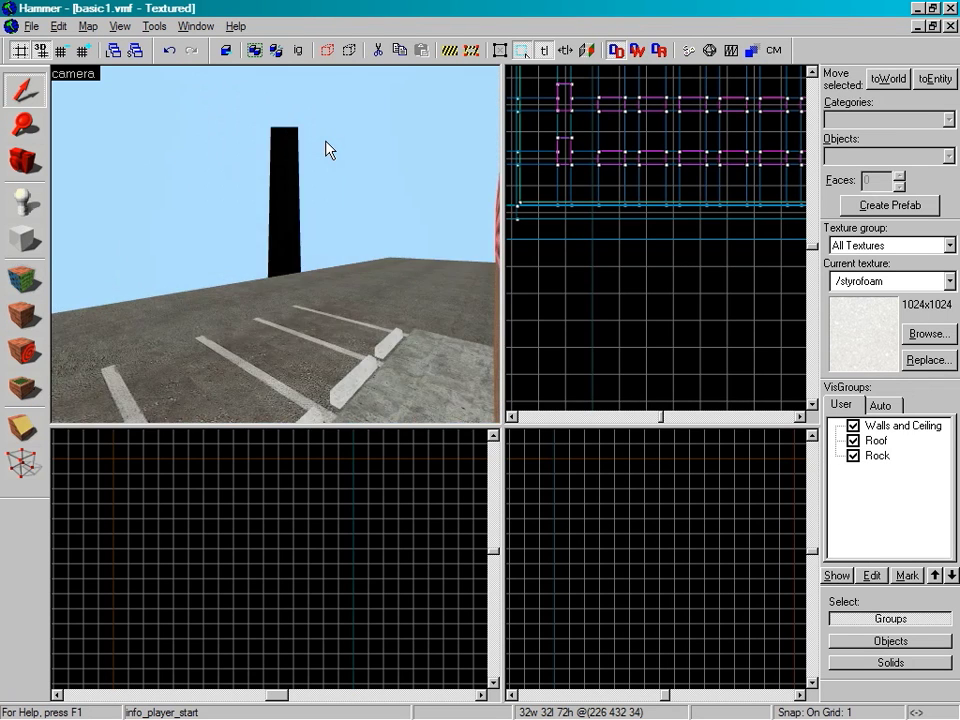
pyautogui.scroll(5, 327, 150)
pyautogui.scroll(-5, 327, 150)
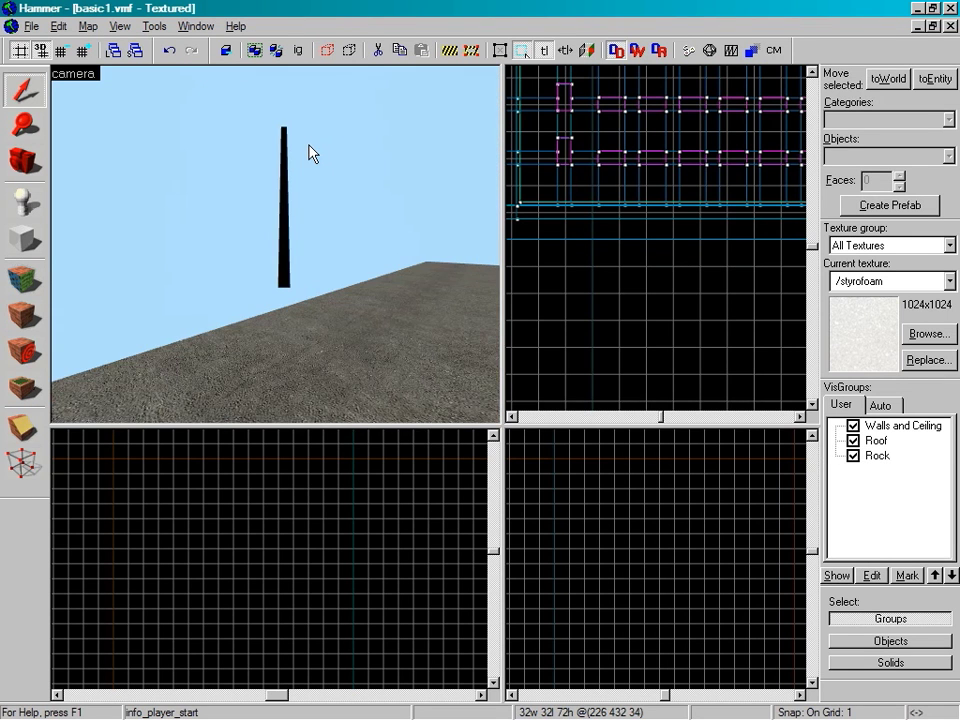
pyautogui.scroll(-8, 312, 152)
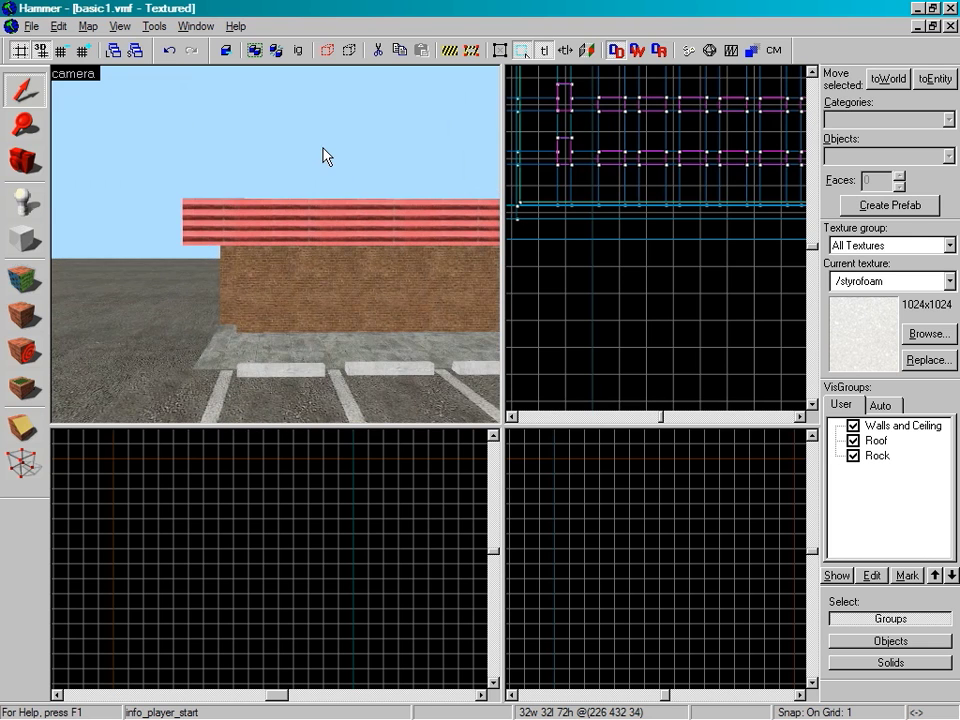
pyautogui.scroll(8, 322, 152)
pyautogui.click(375, 272)
pyautogui.click(287, 170)
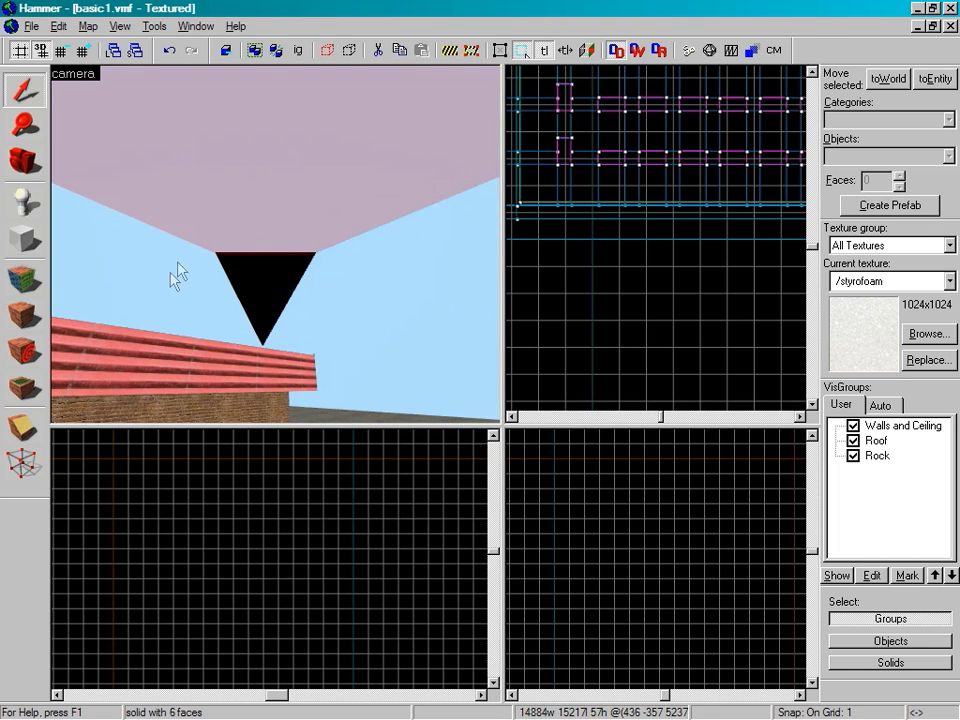
pyautogui.scroll(8, 156, 296)
pyautogui.scroll(-4, 320, 275)
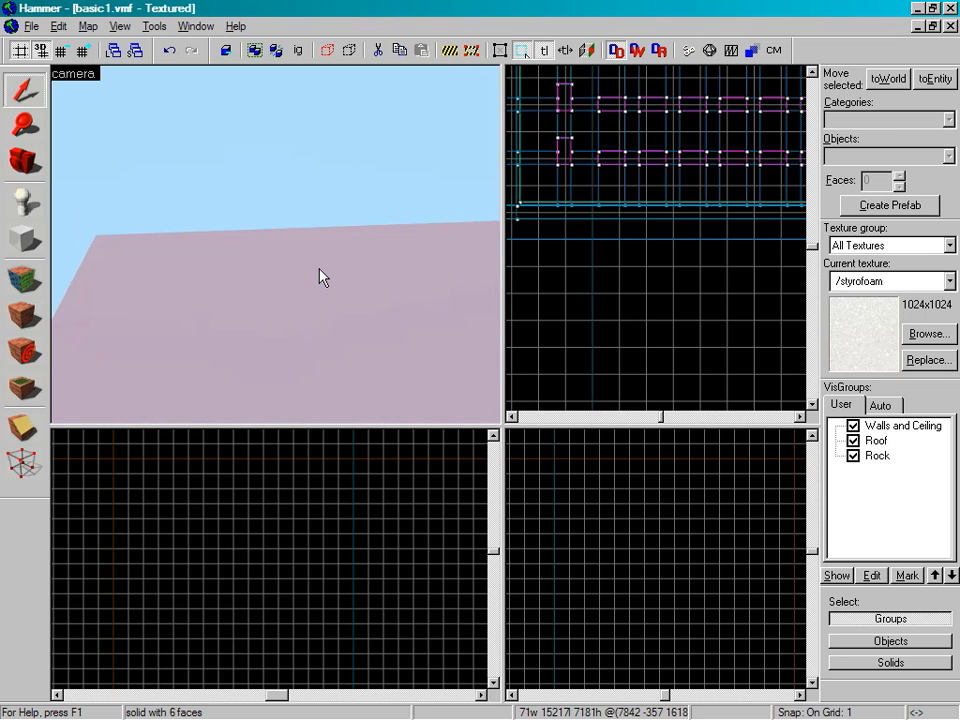
pyautogui.scroll(-4, 281, 179)
pyautogui.moveTo(281, 200); pyautogui.dragTo(307, 231, button='middle')
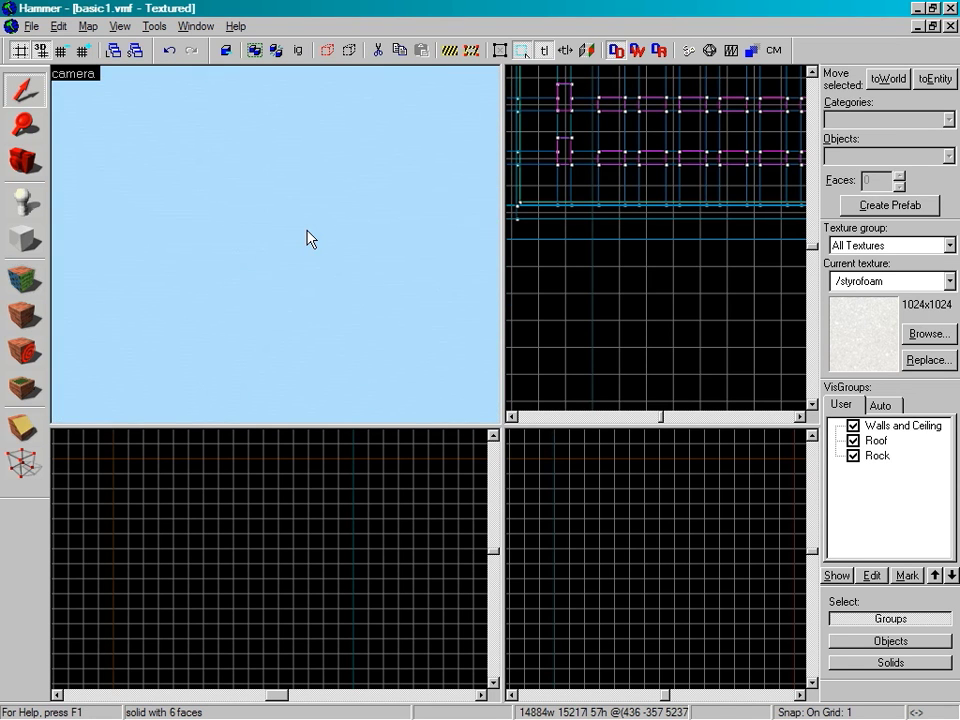
# - Inspect the skybox texture on the enclosing walls and view the floating rock map from a distance
pyautogui.scroll(10, 307, 238)
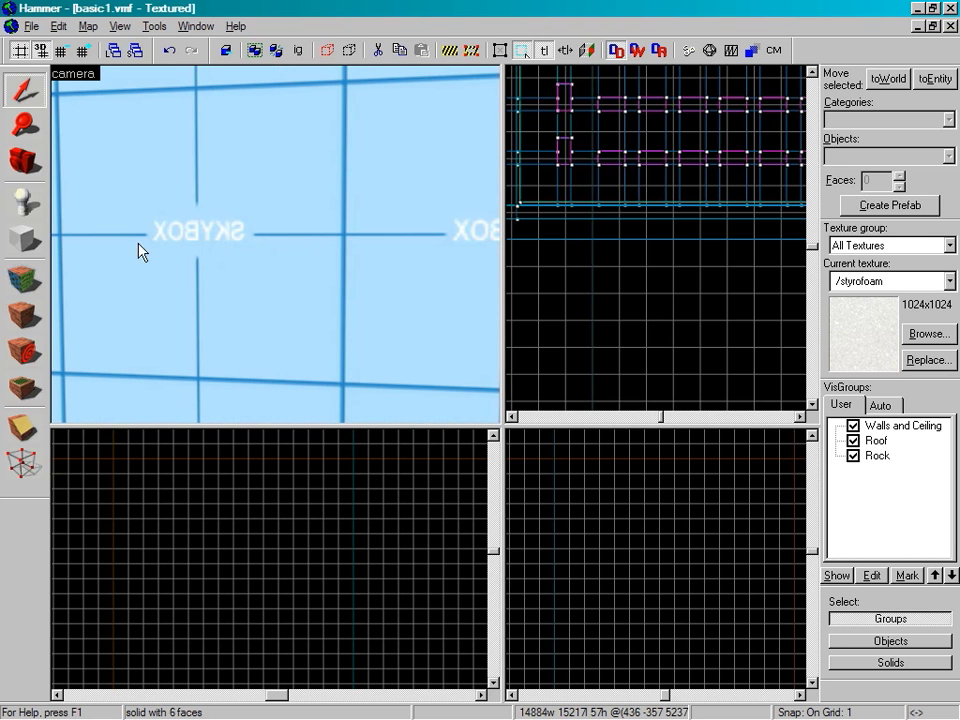
pyautogui.scroll(-2, 211, 250)
pyautogui.scroll(3, 211, 250)
pyautogui.press('Left')
pyautogui.scroll(-2, 210, 251)
pyautogui.scroll(2, 210, 251)
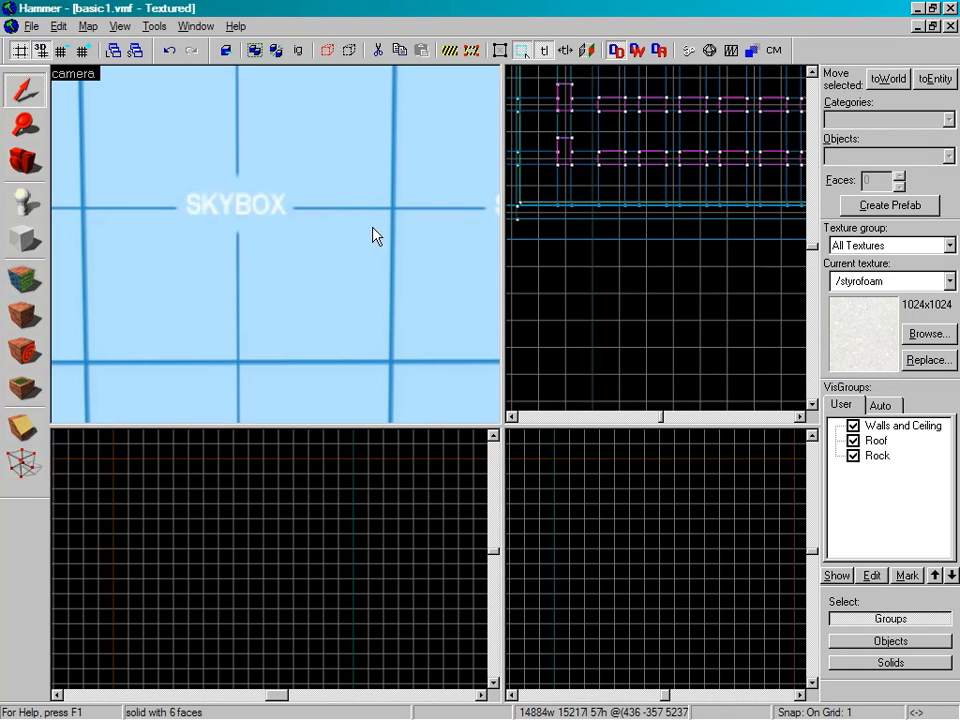
pyautogui.scroll(1, 372, 228)
pyautogui.scroll(4, 373, 235)
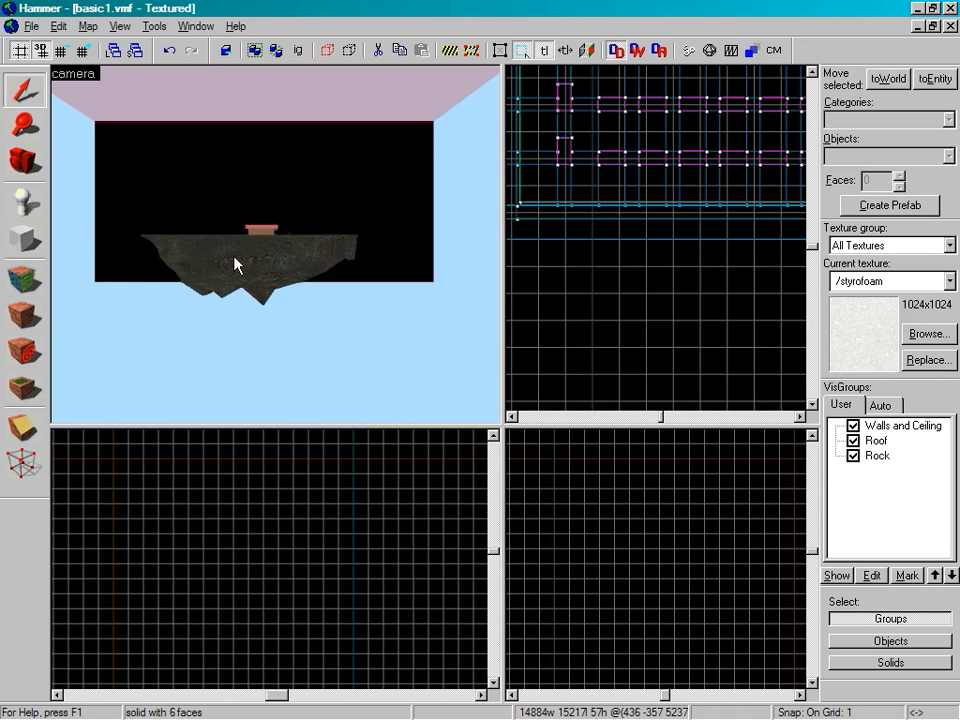
pyautogui.scroll(5, 280, 275)
# - Select the light_environment entity above the parking lot and review its Brightness and Ambient keyvalues
pyautogui.press('z')
pyautogui.press('w')
pyautogui.press('w')
pyautogui.press('w')
pyautogui.press('w')
pyautogui.press('s')
pyautogui.press('z')
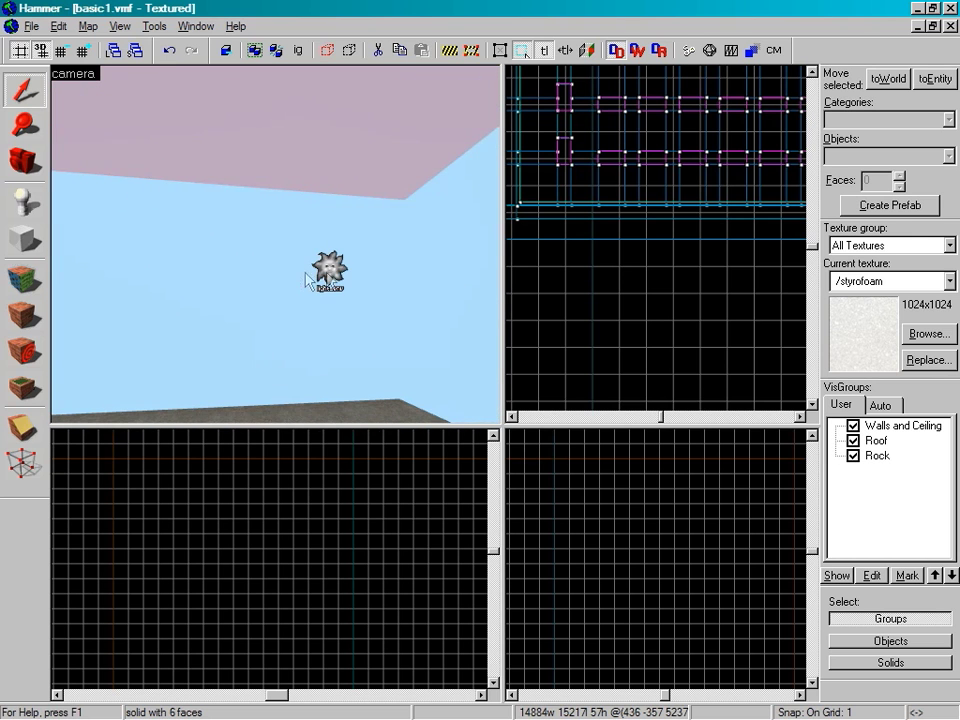
pyautogui.click(332, 280)
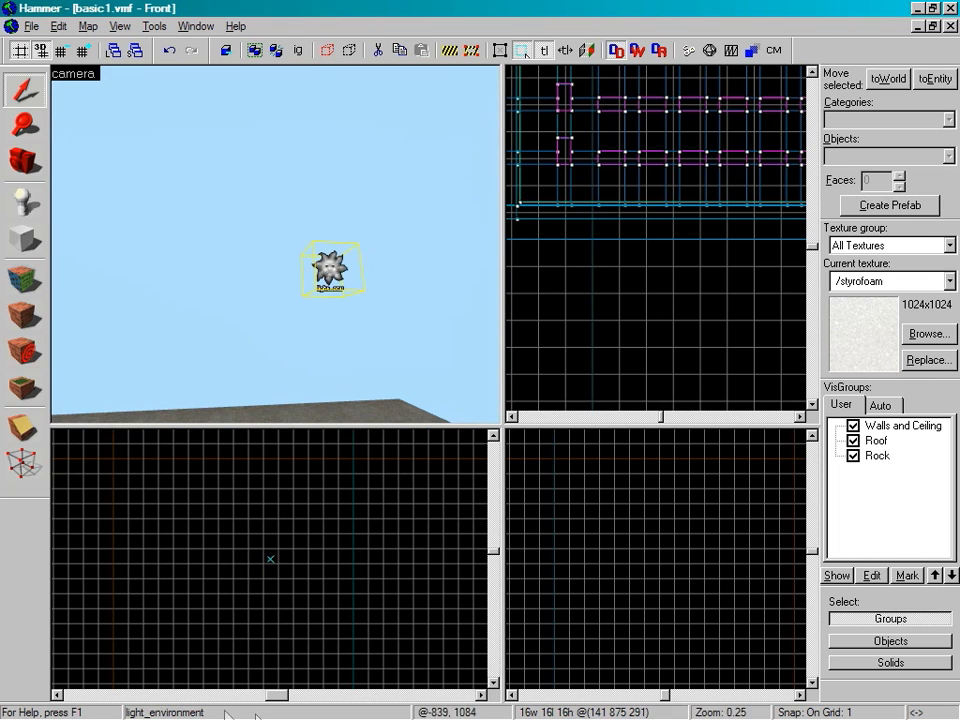
pyautogui.doubleClick(342, 277)
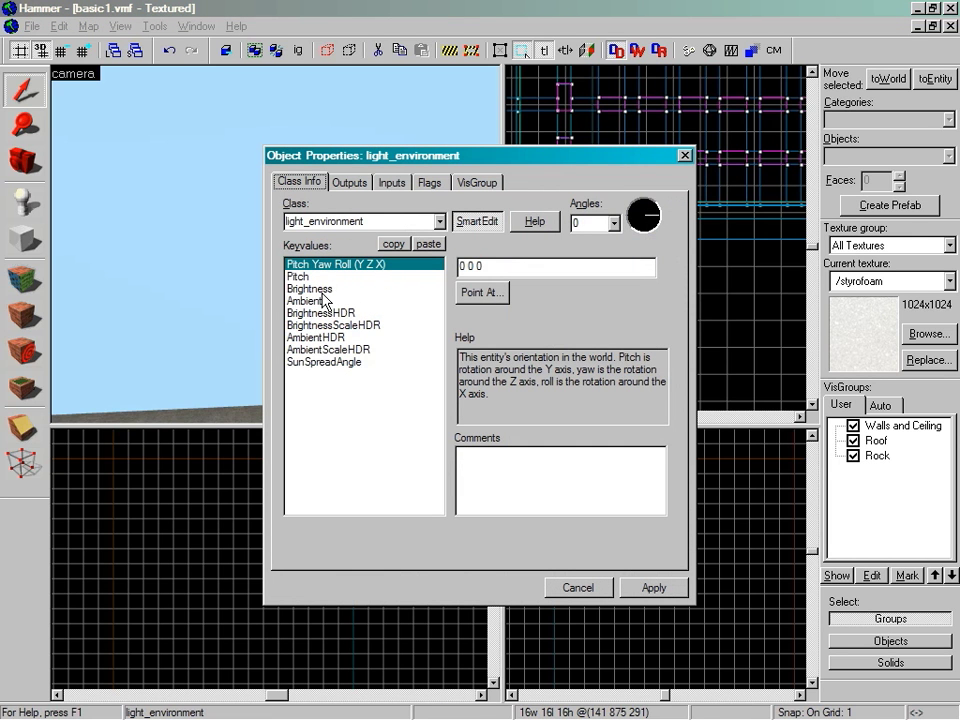
pyautogui.click(330, 289)
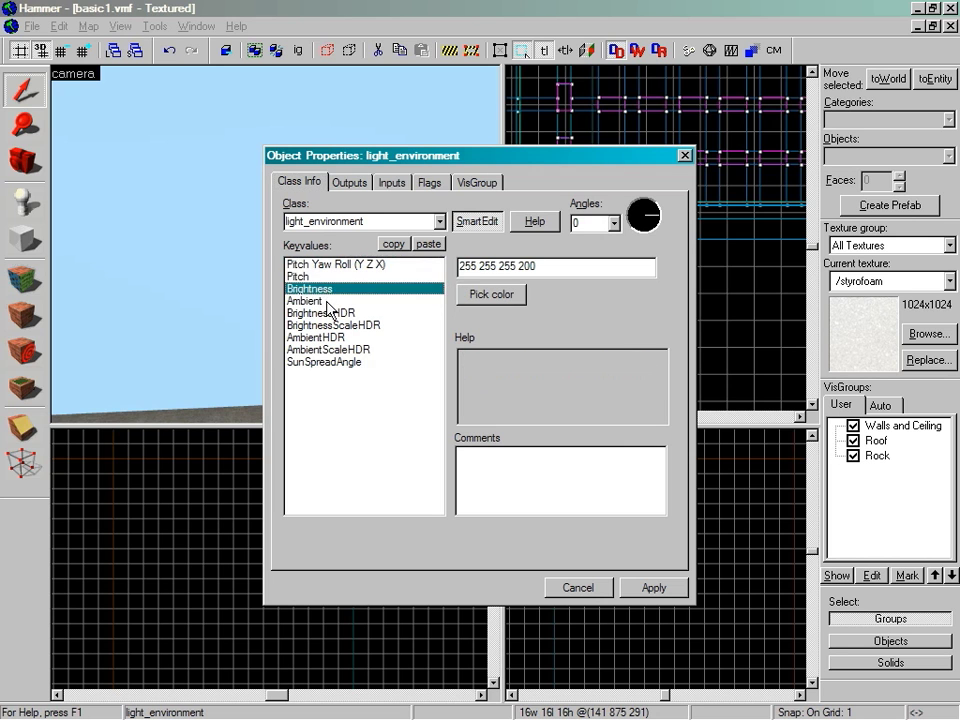
pyautogui.click(318, 301)
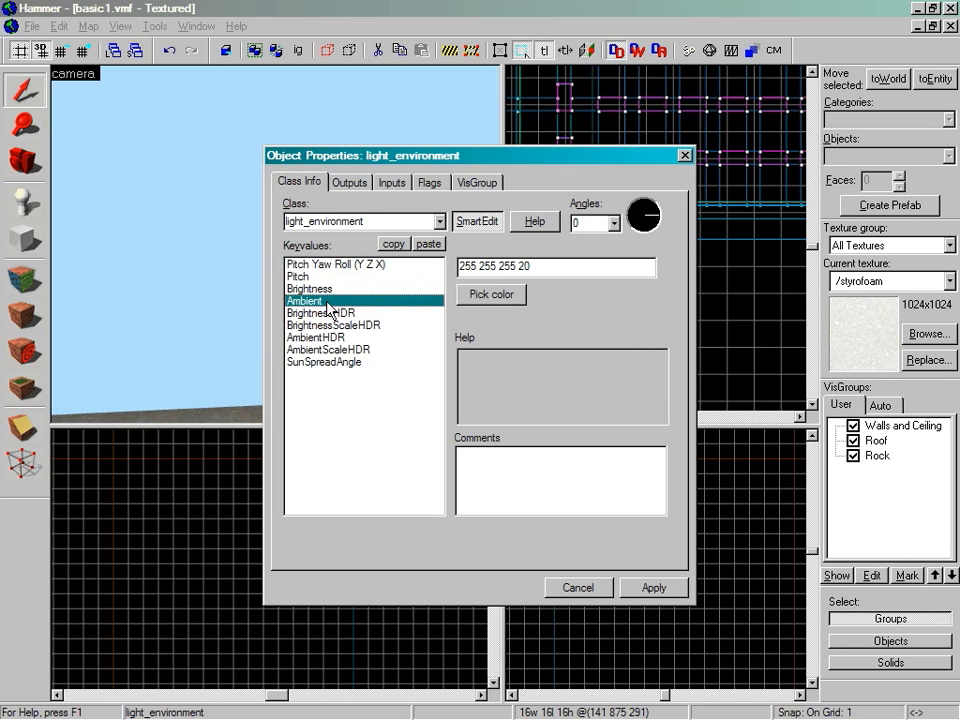
pyautogui.click(684, 155)
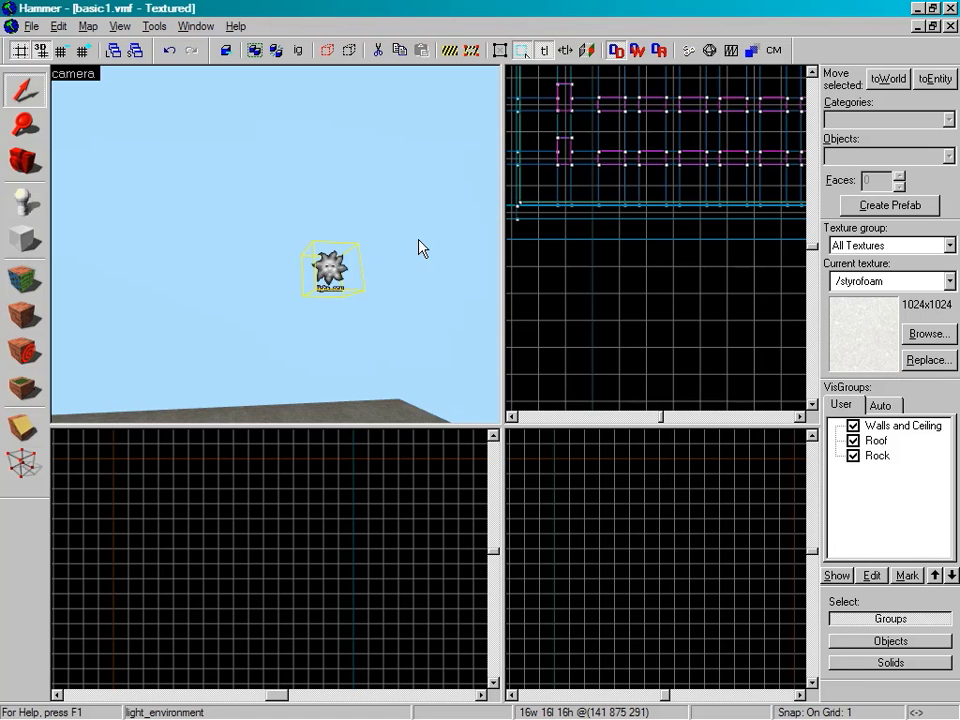
# - Examine the restaurant, the surrounding asphalt and the map's outer edge, selecting the ground brush at the edge
pyautogui.press('s')
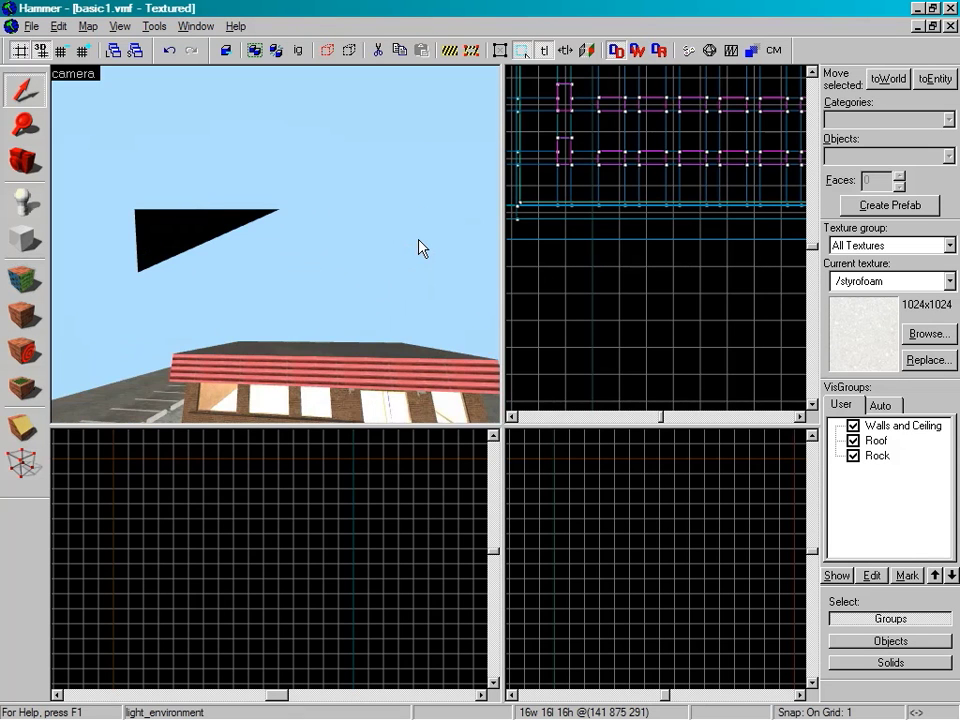
pyautogui.press('s')
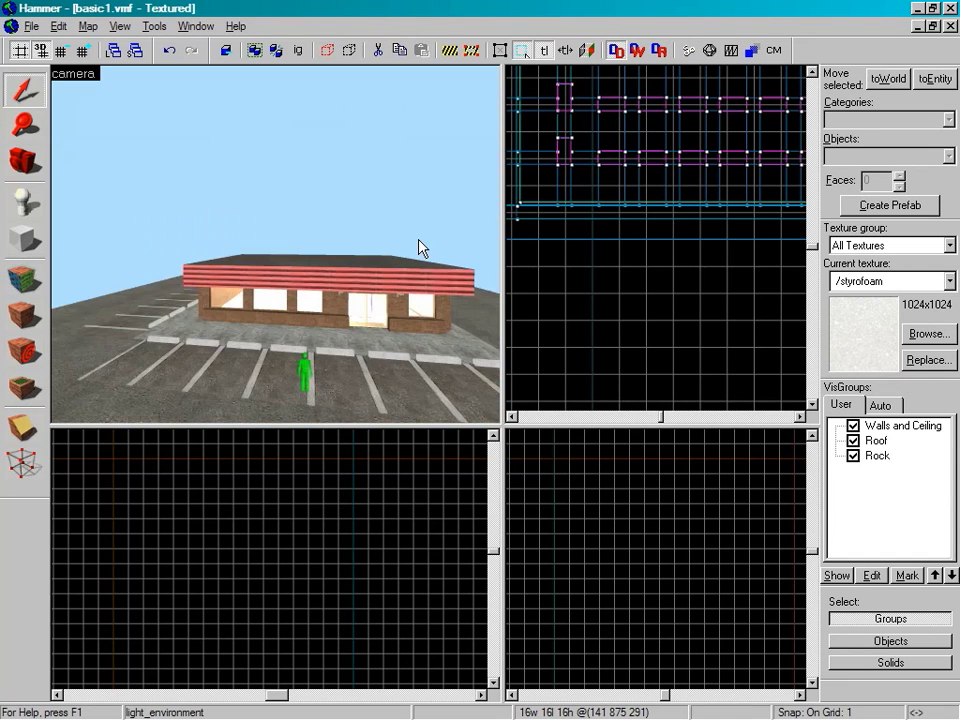
pyautogui.press('Right')
pyautogui.press('Down')
pyautogui.press('Right')
pyautogui.press('Up')
pyautogui.moveTo(417, 241); pyautogui.dragTo(203, 378)
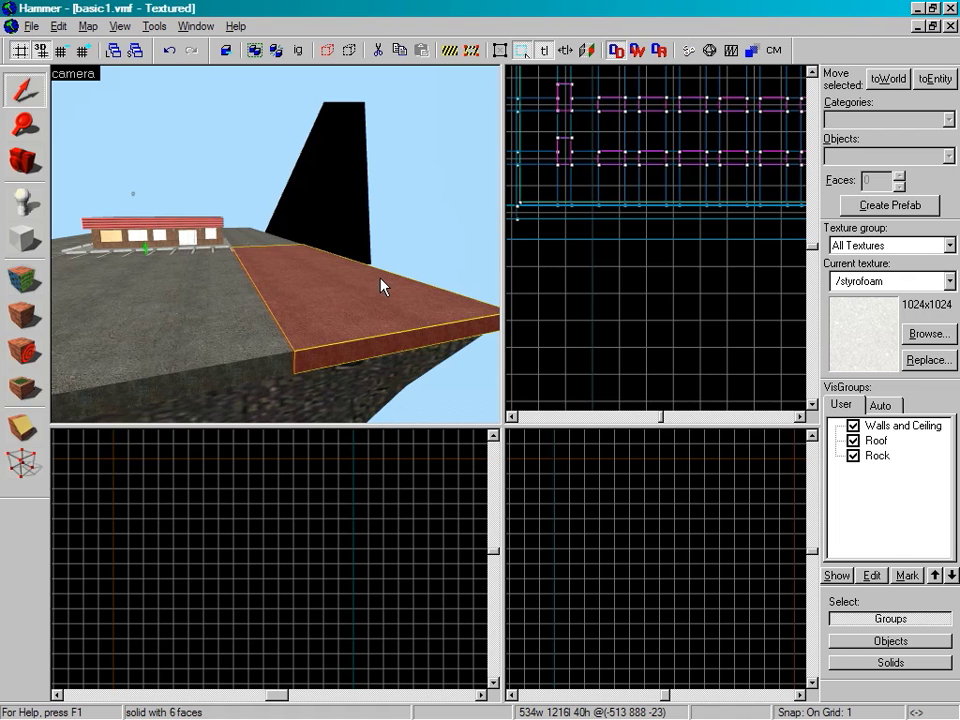
pyautogui.press('Left')
pyautogui.press('Right')
pyautogui.press('Right')
pyautogui.press('Up')
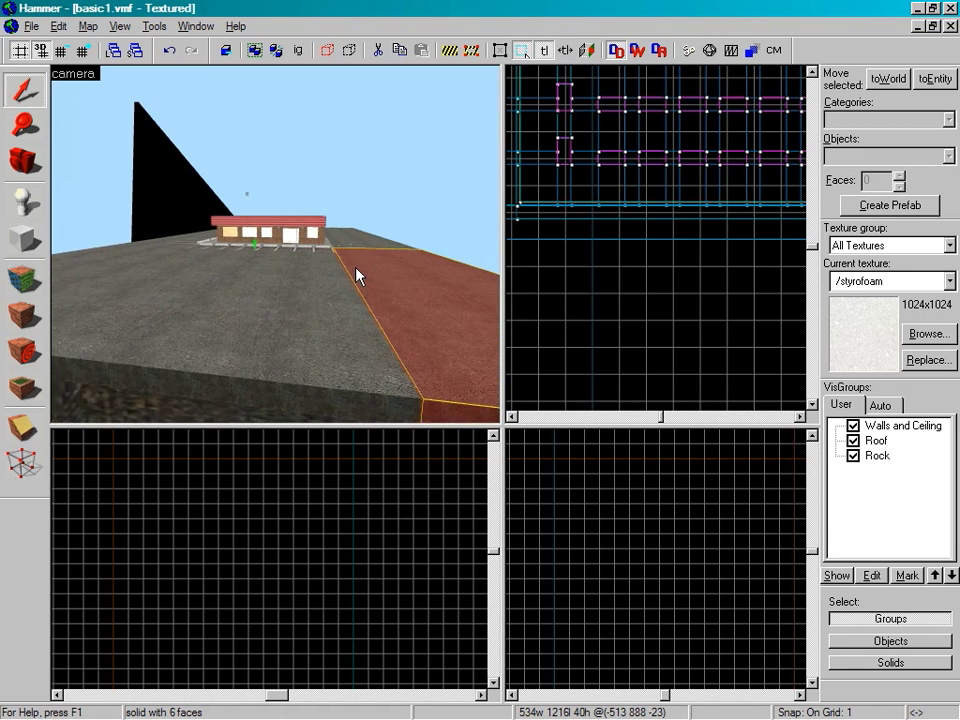
# - Select the shadow_control entity beside the restaurant and review its Pitch Yaw Roll and Shadow Color keyvalues
pyautogui.press('w')
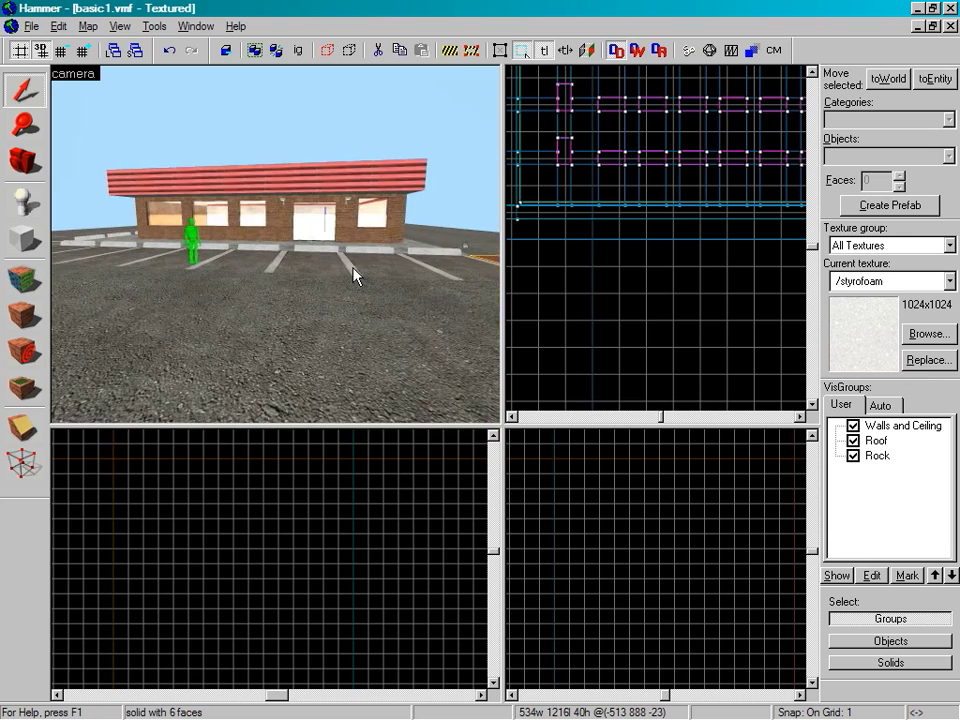
pyautogui.press('w')
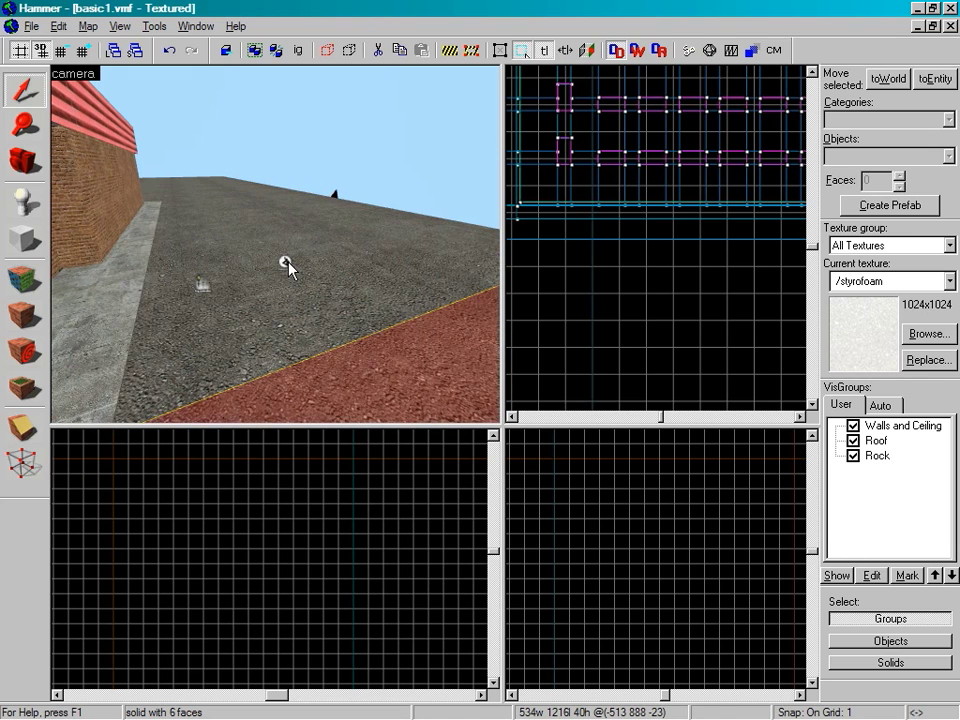
pyautogui.click(285, 263)
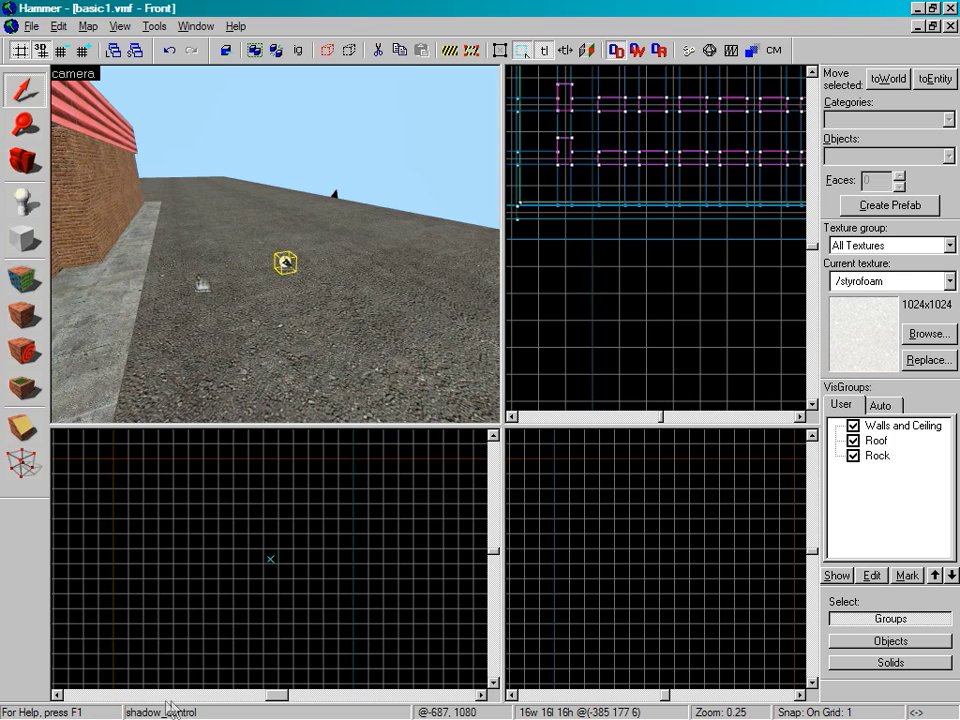
pyautogui.doubleClick(286, 266)
pyautogui.click(345, 276)
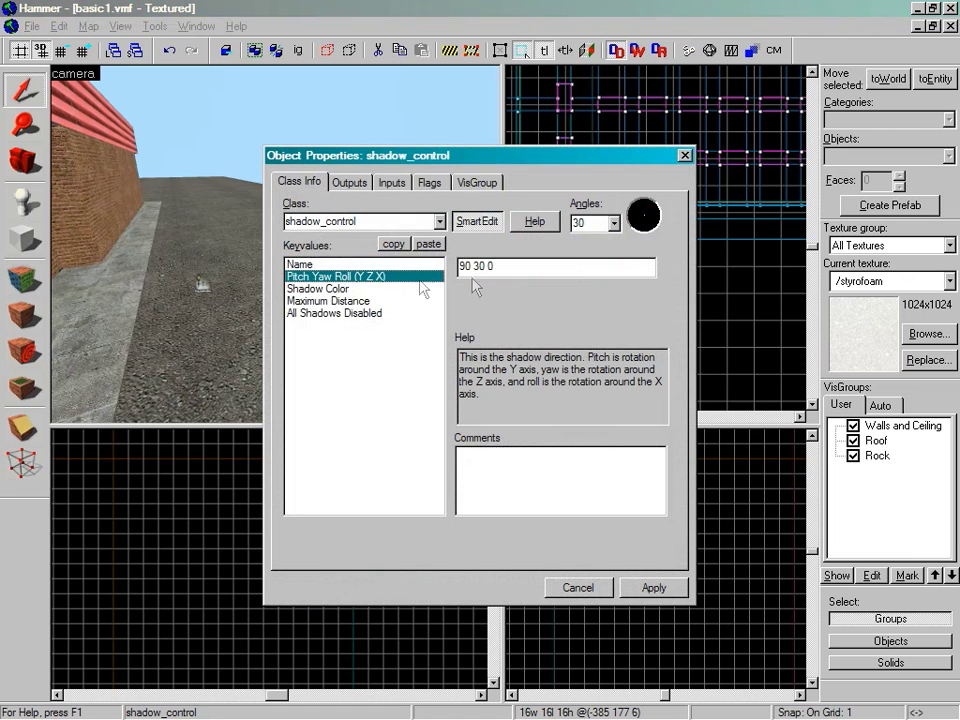
pyautogui.click(330, 288)
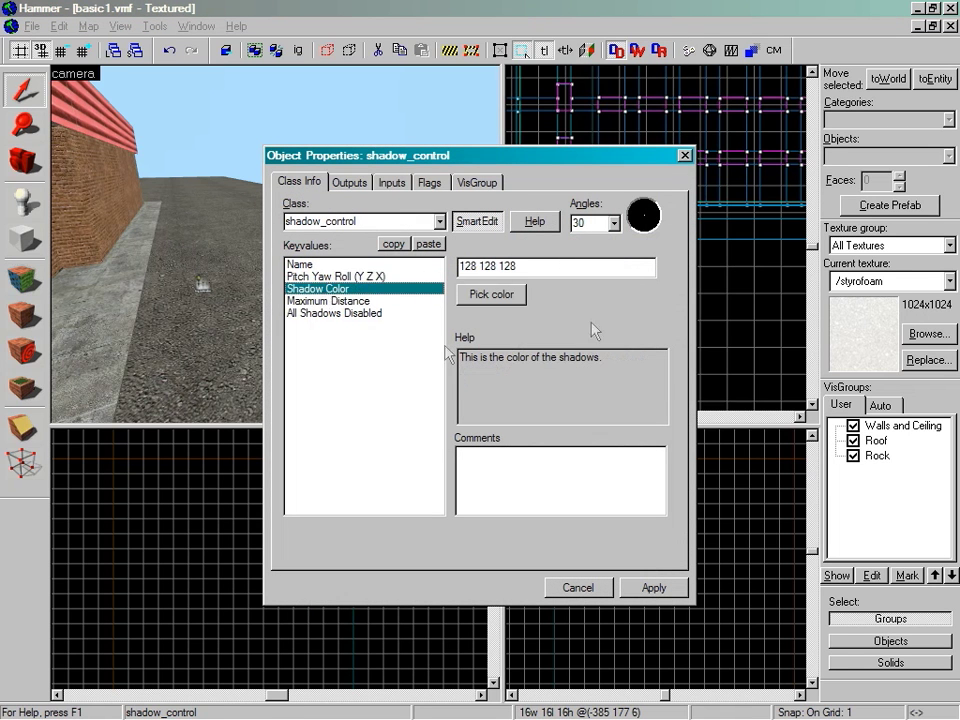
pyautogui.click(684, 156)
# - Select the env_fog_controller entity on the asphalt beside the restaurant
pyautogui.press('Left')
pyautogui.click(324, 278)
pyautogui.click(319, 281)
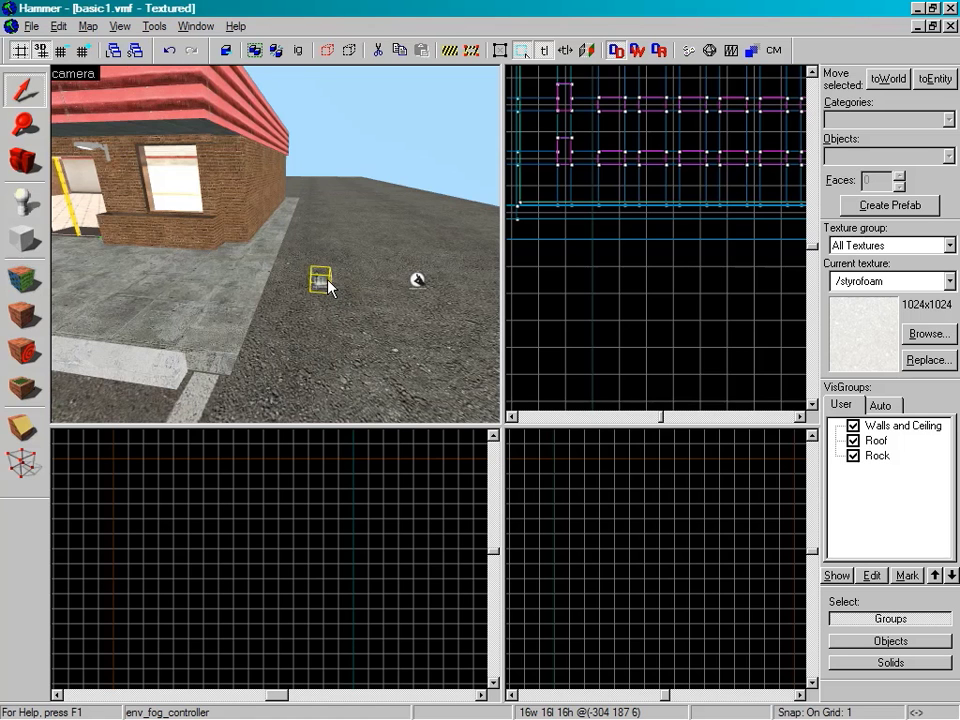
# - Look over the parking spaces, the player start and the sky in front of the restaurant
pyautogui.press('Left')
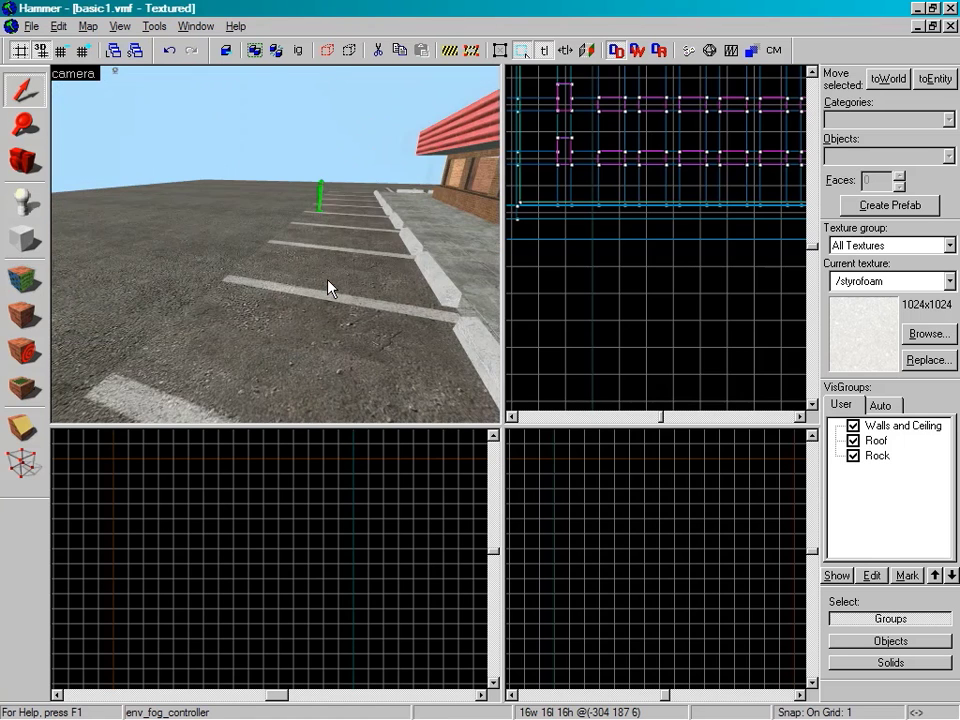
pyautogui.press('Right')
pyautogui.press('Right')
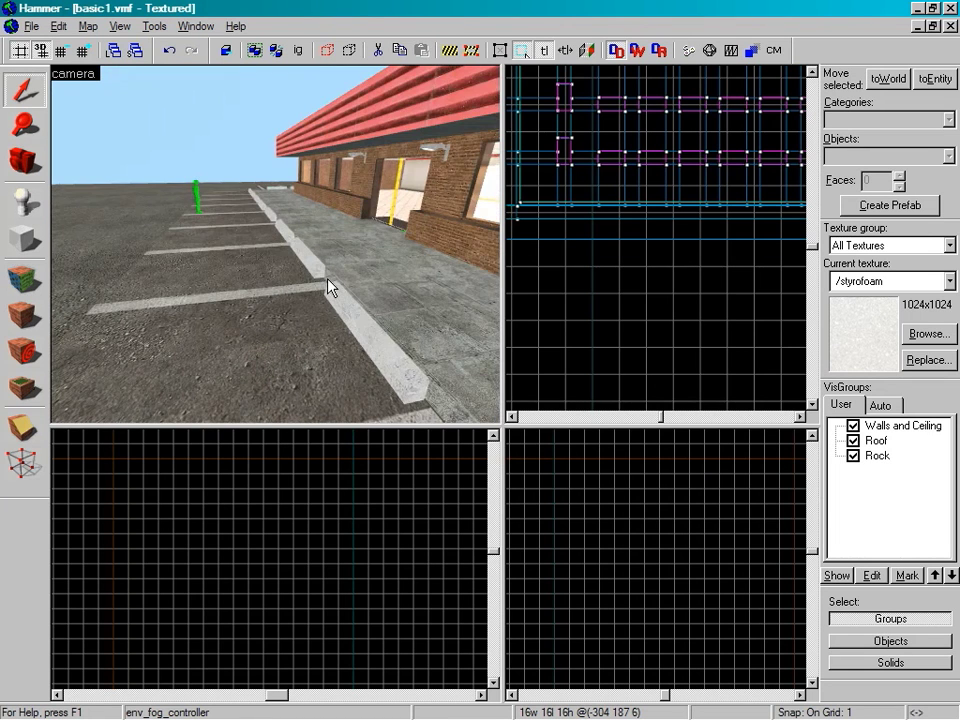
pyautogui.press('Up')
pyautogui.press('Left')
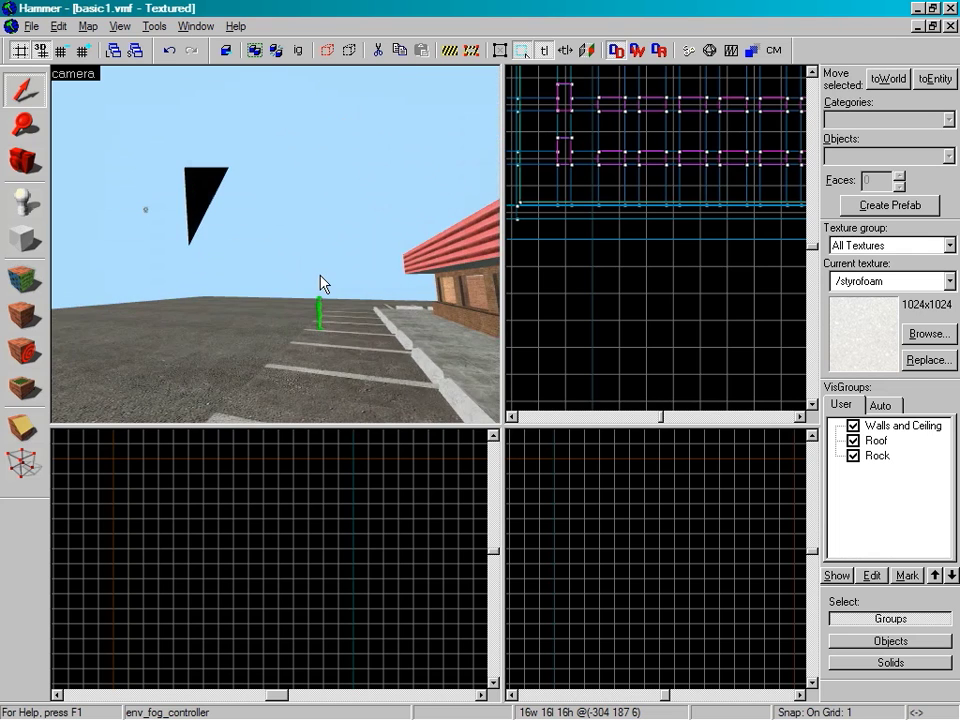
pyautogui.press('Down')
pyautogui.press('w')
pyautogui.press('Right')
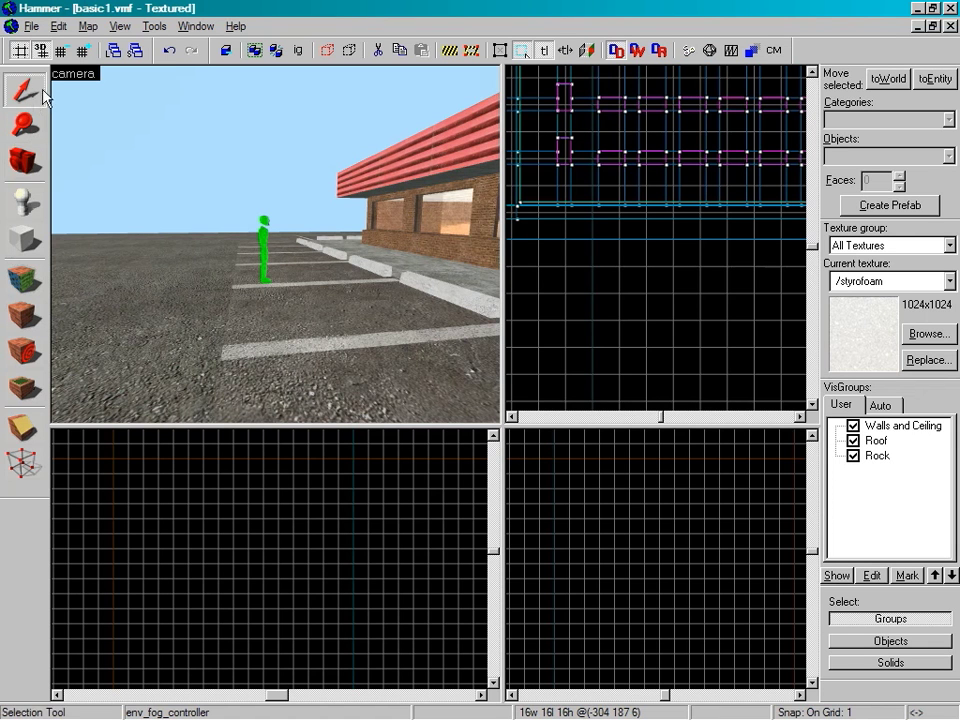
# - Switch to the Camera tool and inspect the restaurant's front windows and brick wall up close
pyautogui.click(28, 170)
pyautogui.press('Right')
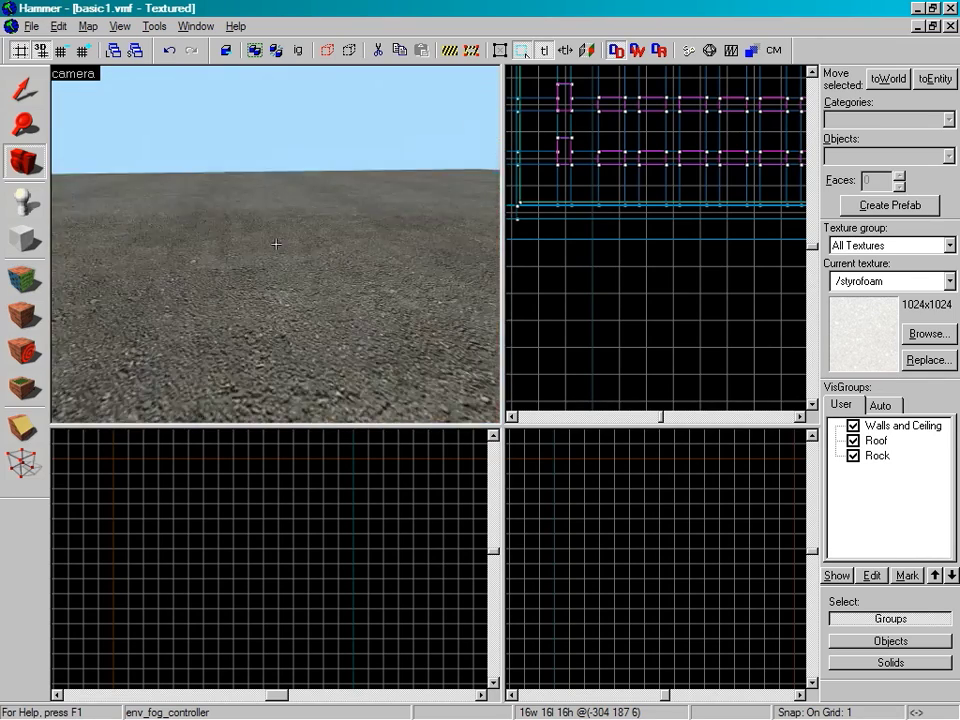
pyautogui.press('w')
pyautogui.press('w')
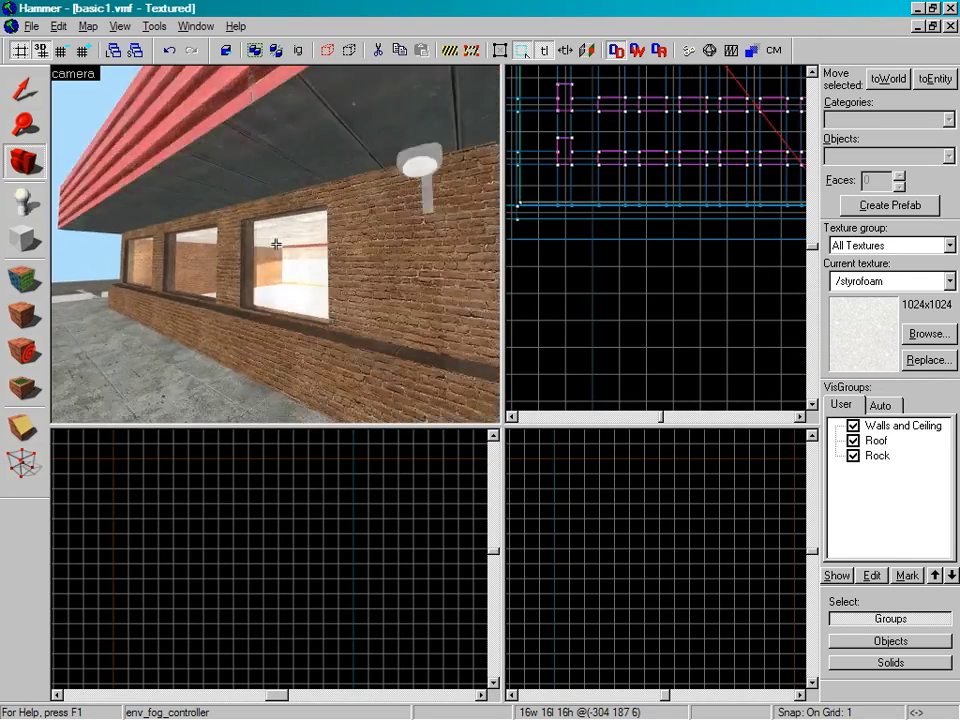
pyautogui.press('w')
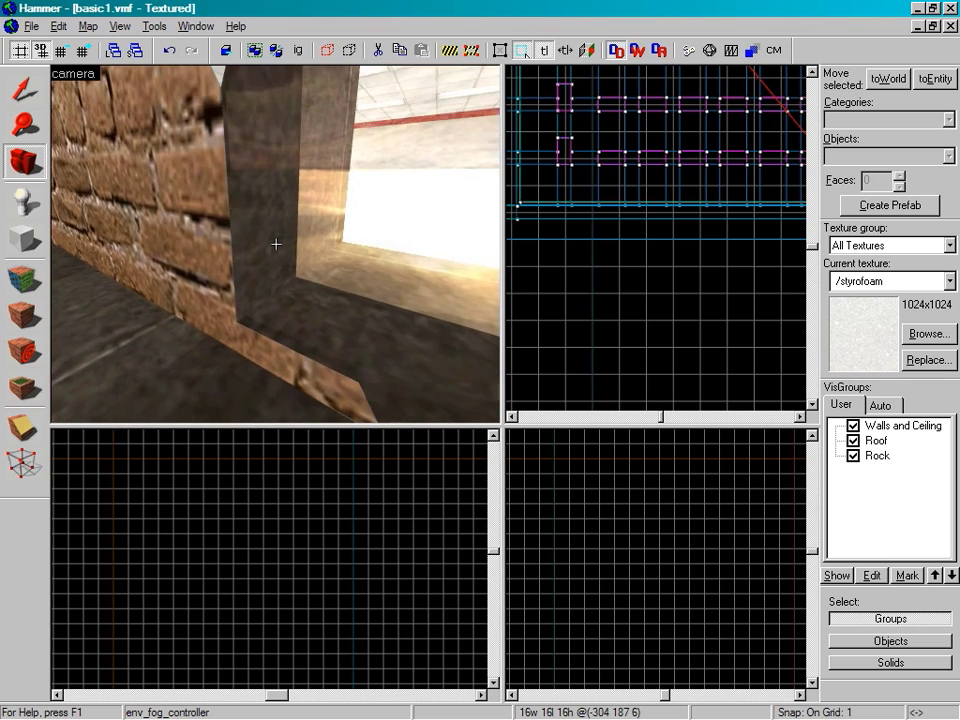
pyautogui.press('s')
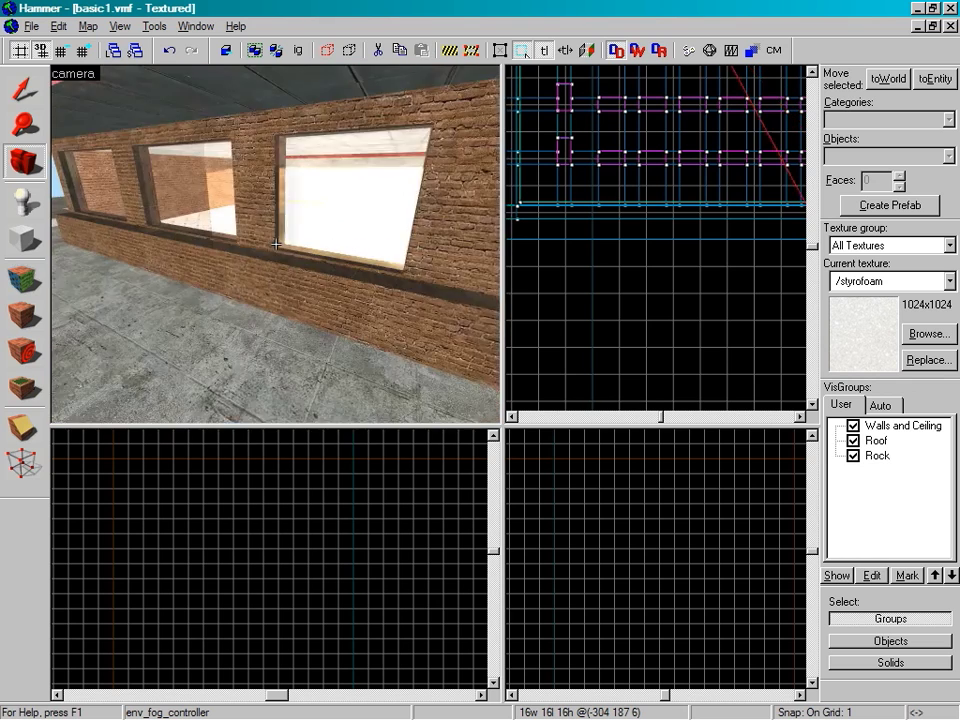
pyautogui.press('s')
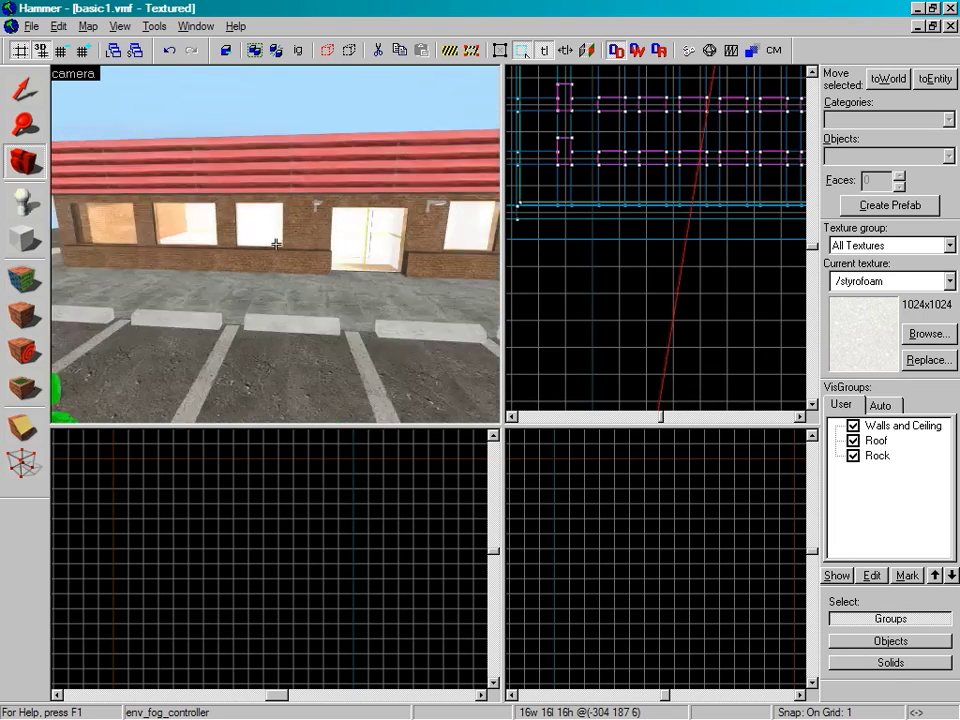
# - Return to the Selection tool and view the restaurant front and the open asphalt around it
pyautogui.press('z')
pyautogui.click(22, 90)
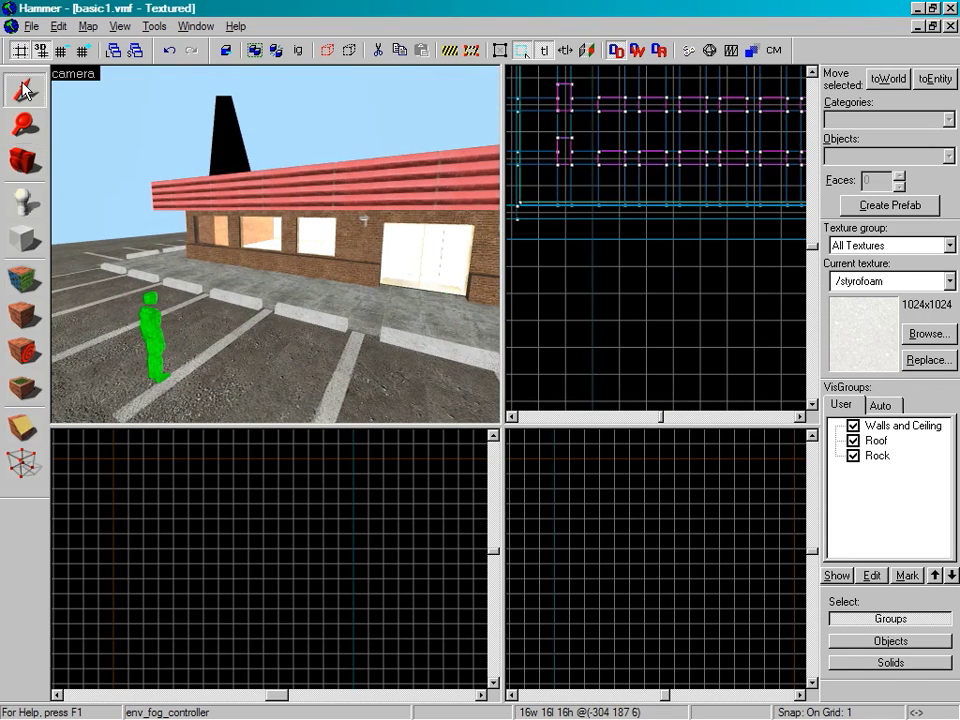
pyautogui.press('s')
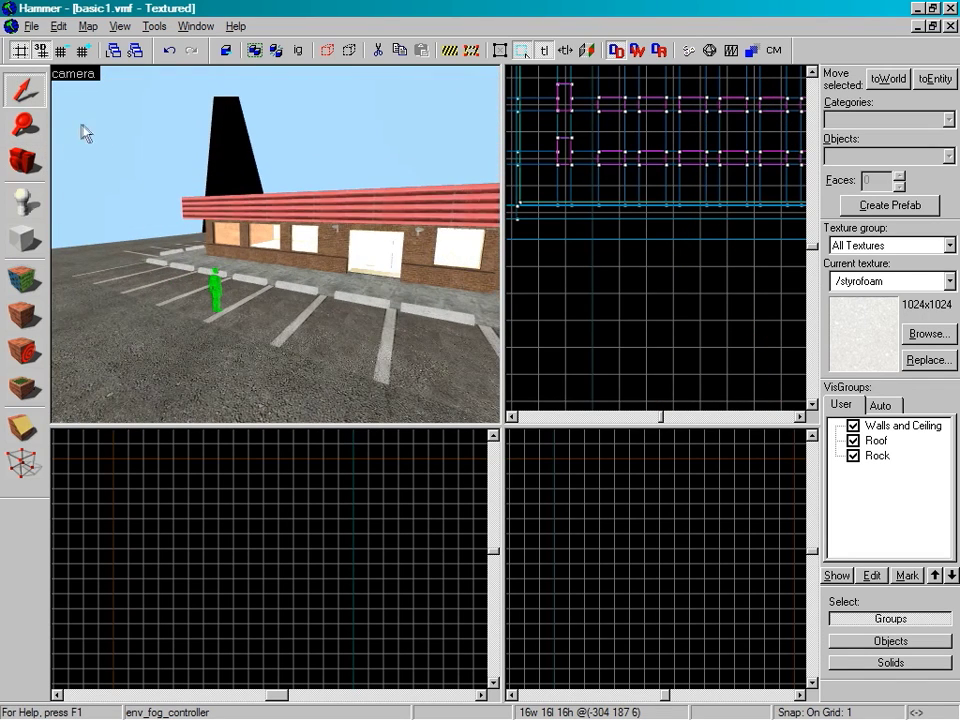
pyautogui.press('Right')
pyautogui.press('Right')
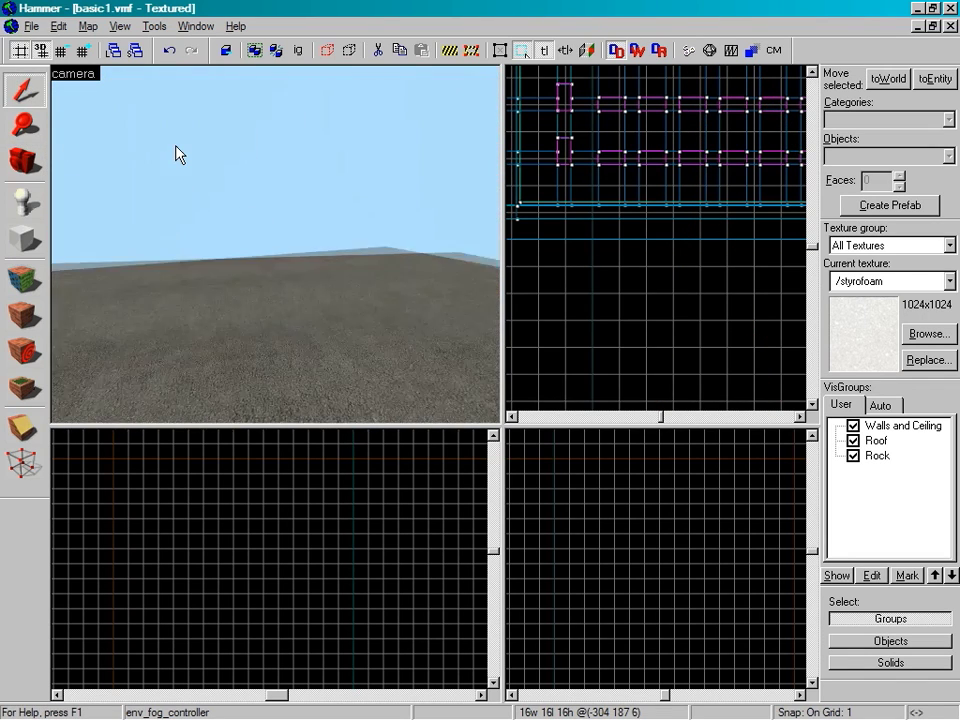